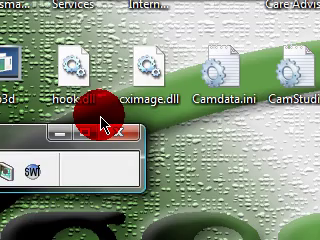
# - Try to exit CamStudio, dismiss its stop-recording reminder, and minimize its toolbar
pyautogui.click(117, 131)
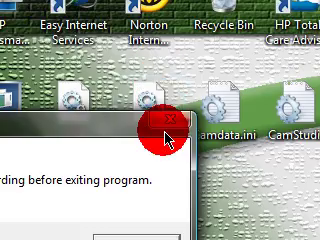
pyautogui.click(166, 132)
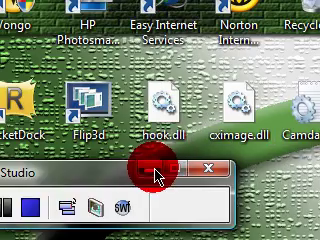
pyautogui.click(155, 175)
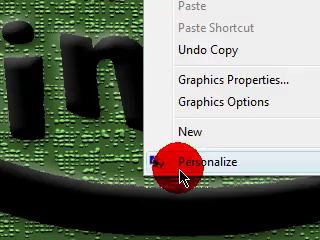
pyautogui.click(181, 178)
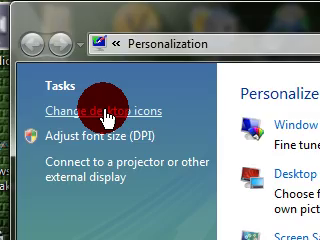
pyautogui.click(107, 117)
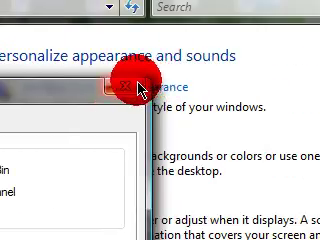
pyautogui.click(138, 90)
pyautogui.click(182, 20)
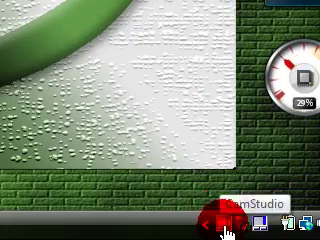
pyautogui.click(205, 228)
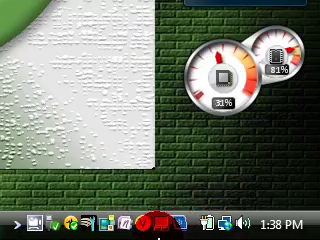
pyautogui.rightClick(158, 230)
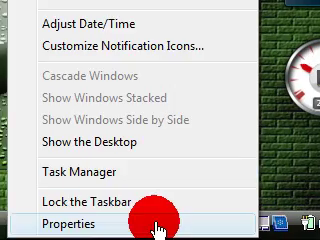
pyautogui.click(158, 230)
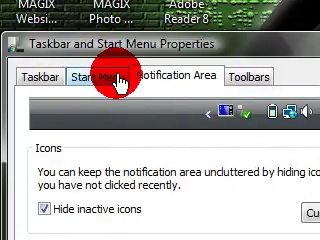
pyautogui.click(120, 82)
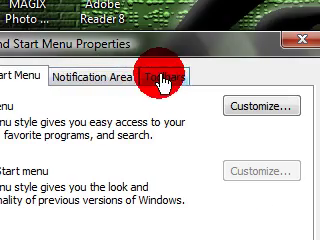
pyautogui.click(160, 82)
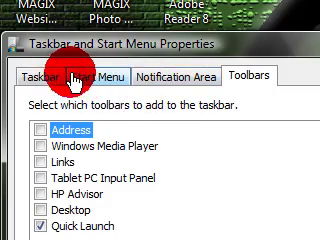
pyautogui.click(74, 80)
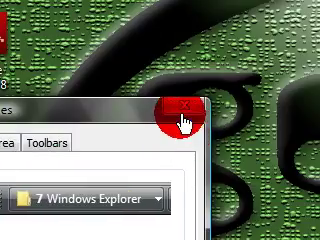
pyautogui.click(183, 120)
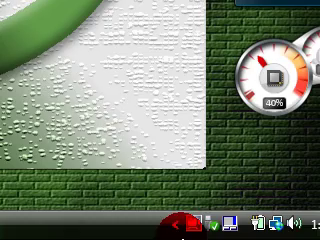
# - Open Customize Notification Icons from the taskbar's right-click menu
pyautogui.rightClick(191, 228)
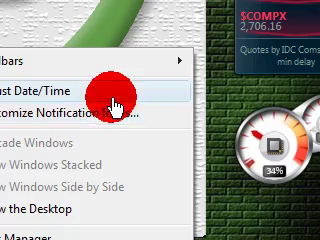
pyautogui.click(113, 126)
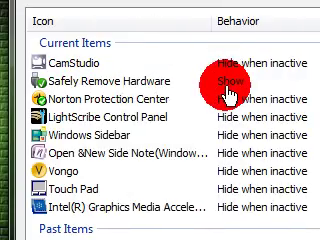
# - Set Safely Remove Hardware's behavior to Show and close the window
pyautogui.click(229, 85)
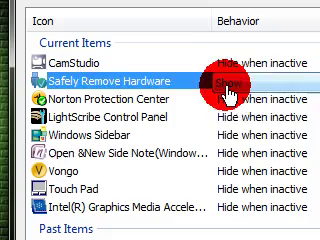
pyautogui.click(229, 92)
pyautogui.click(228, 90)
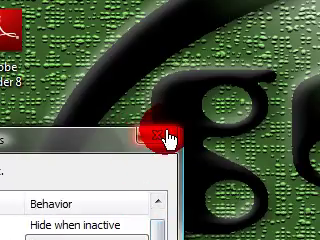
pyautogui.click(168, 139)
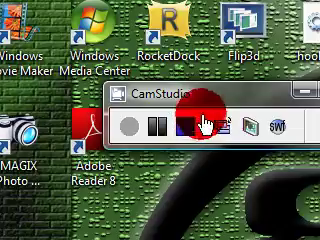
# - Drag the CamStudio toolbar window to a new spot on the desktop
pyautogui.moveTo(205, 108); pyautogui.dragTo(115, 82)
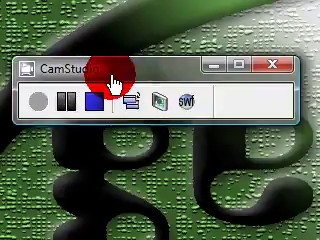